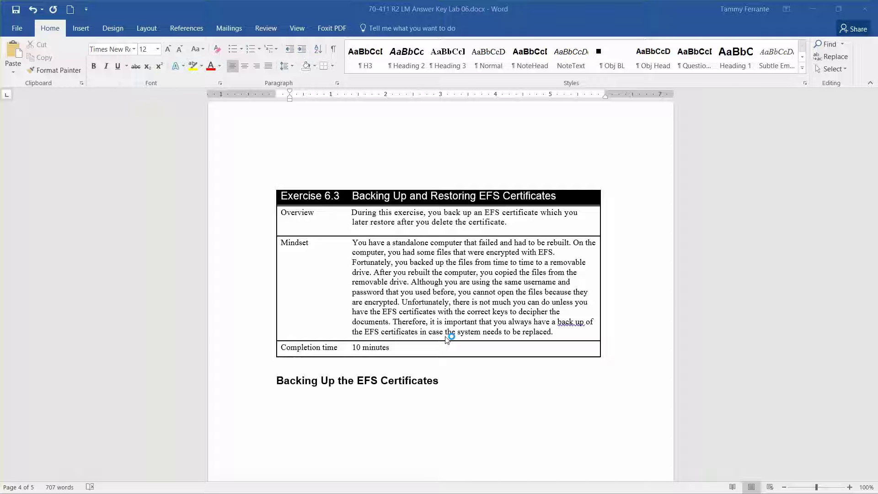
# - Put Word away, bring the Server01 virtual machine window forward, and hide Server02
pyautogui.click(812, 9)
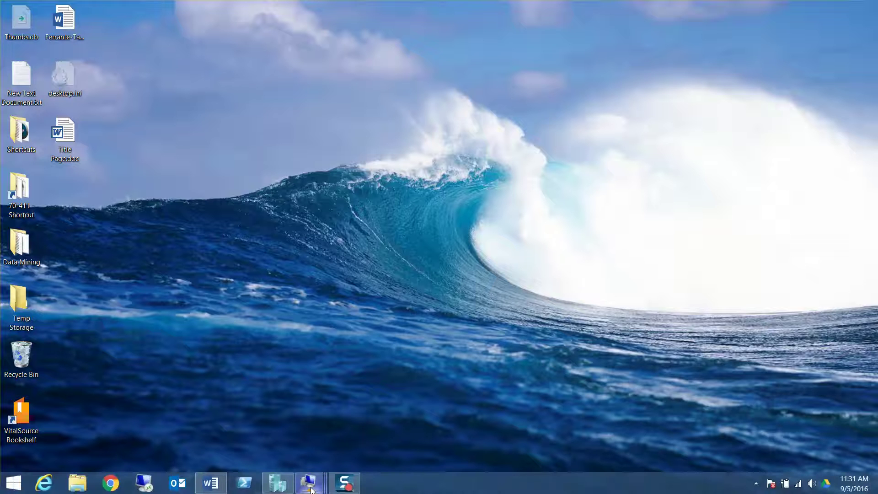
pyautogui.moveTo(307, 484)
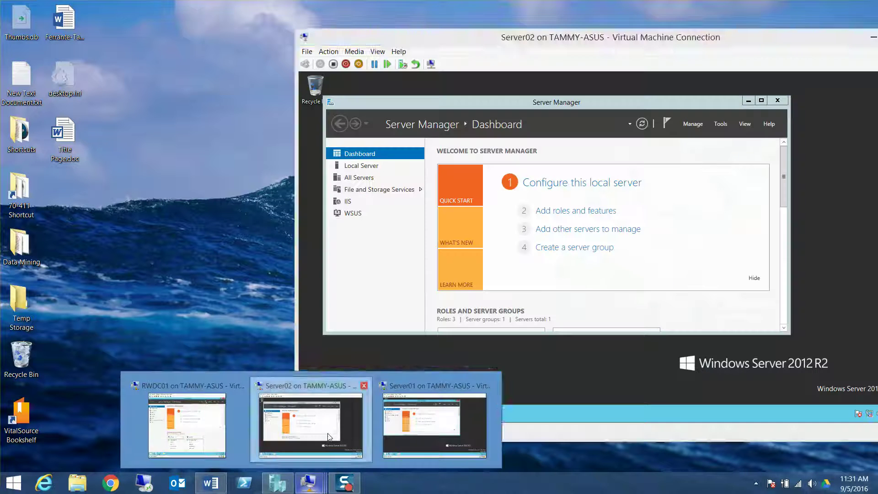
pyautogui.click(327, 436)
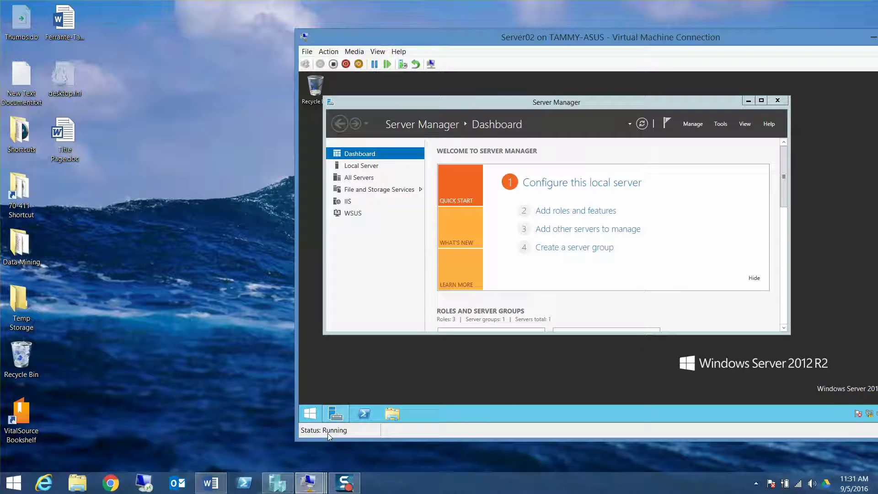
pyautogui.moveTo(307, 484)
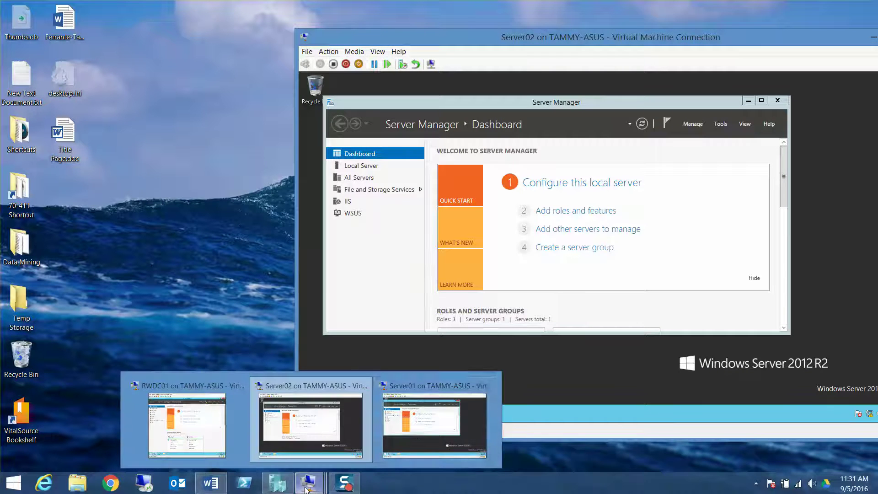
pyautogui.click(416, 430)
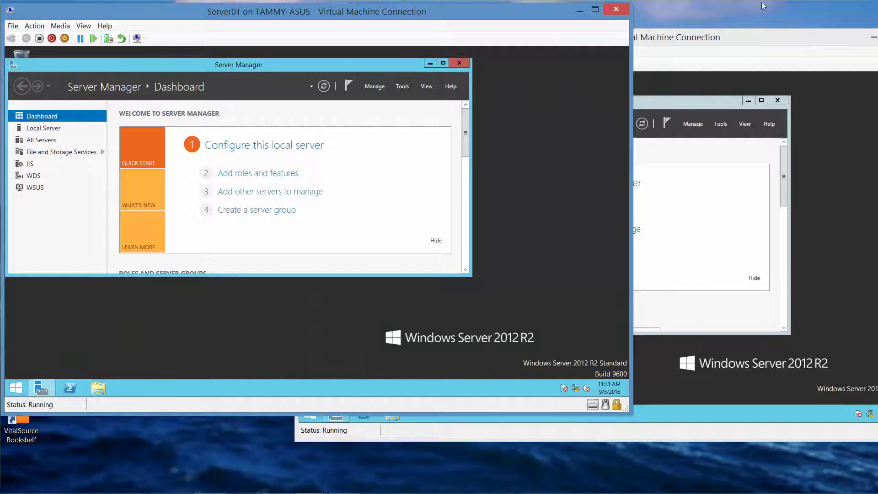
pyautogui.doubleClick(869, 41)
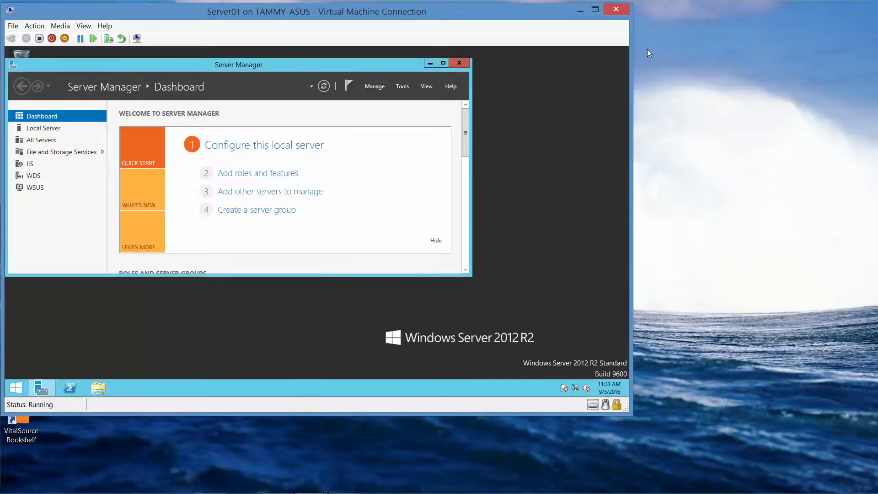
pyautogui.moveTo(435, 9)
pyautogui.mouseDown()
pyautogui.moveTo(501, 13)
pyautogui.moveTo(436, 9)
pyautogui.mouseUp()
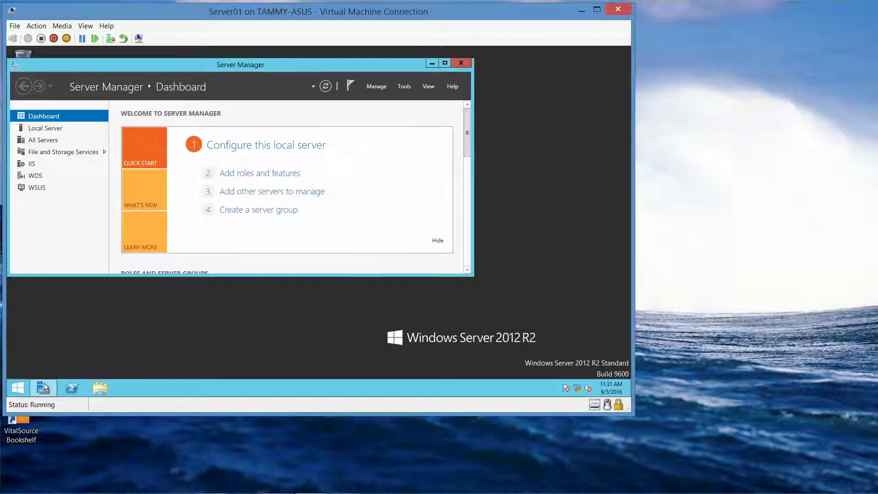
# - Check Server01's basic system information from the Win+X menu, then close it
pyautogui.rightClick(21, 389)
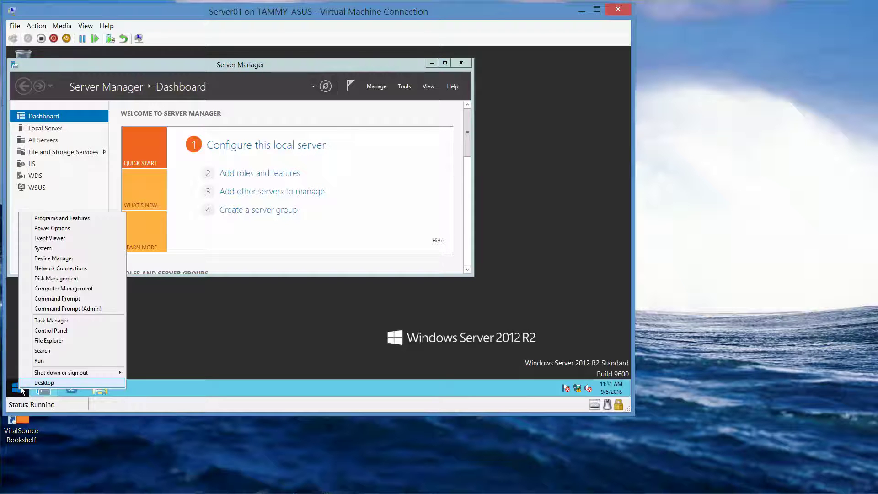
pyautogui.click(59, 250)
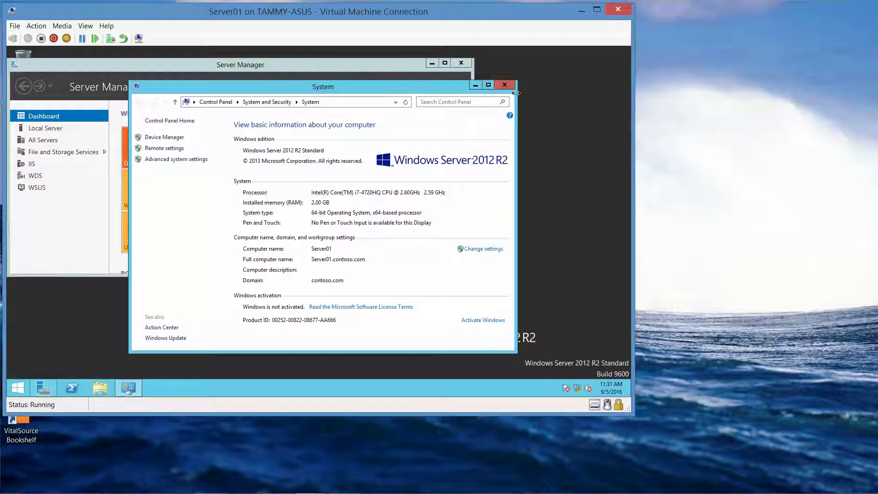
pyautogui.click(505, 86)
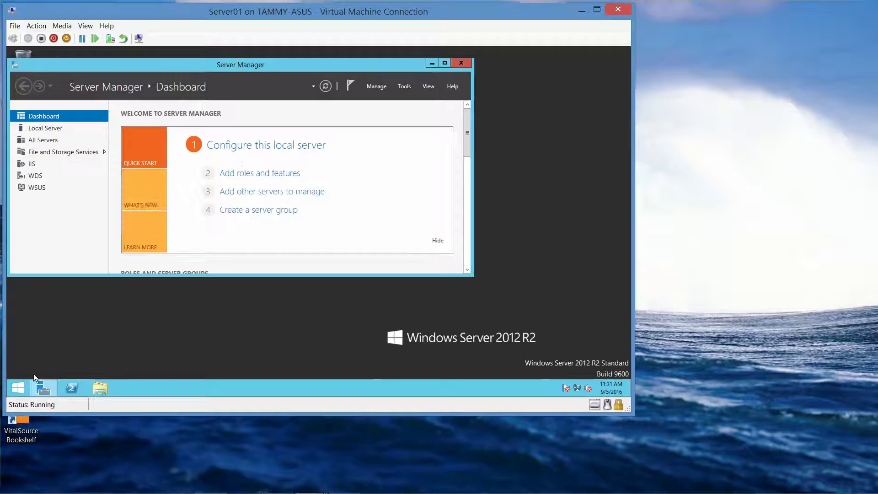
# - Run certmgr.msc from an administrator Command Prompt on Server01
pyautogui.rightClick(20, 390)
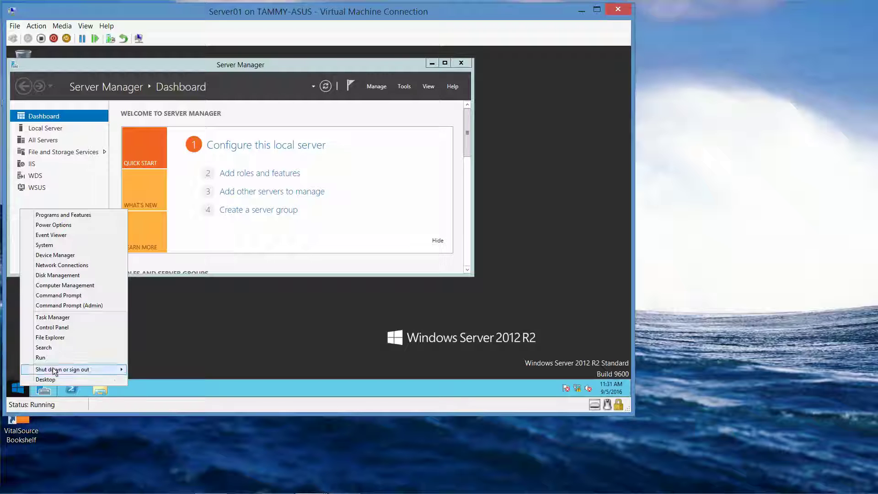
pyautogui.click(81, 306)
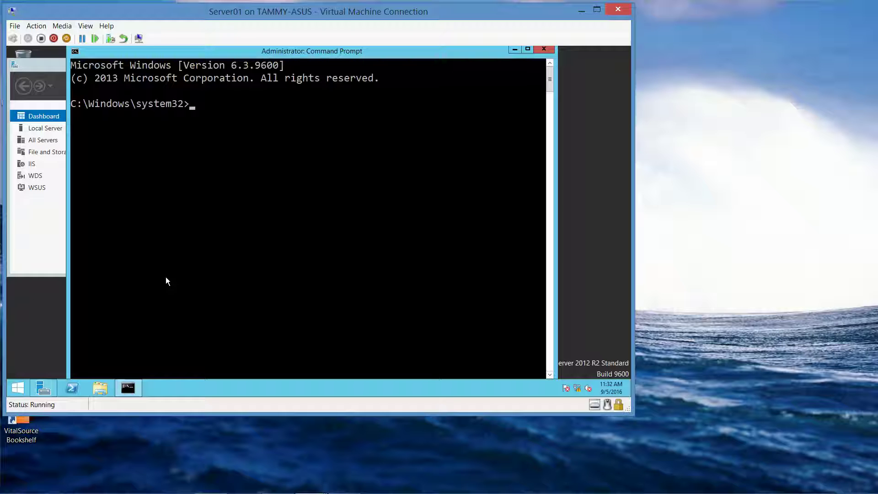
pyautogui.write('certmgr.msc')
pyautogui.press('Return')
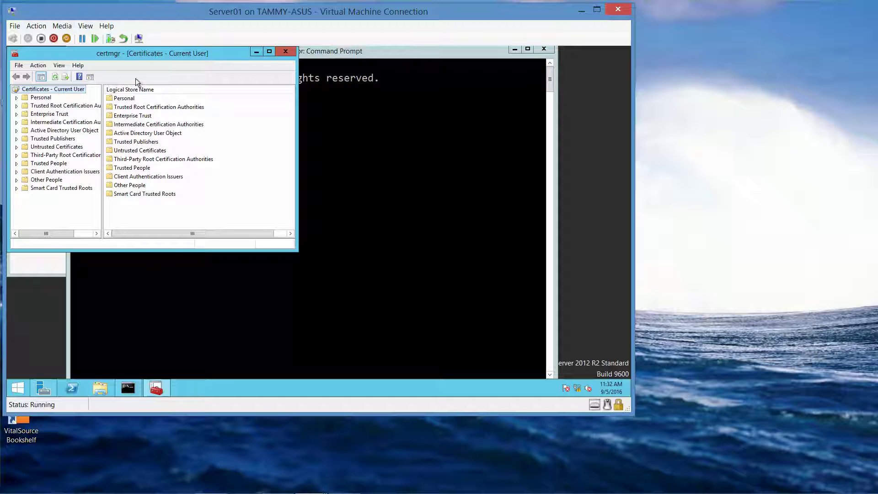
# - Minimize Command Prompt and Server Manager, then enlarge the certmgr window and widen its store tree
pyautogui.moveTo(129, 54); pyautogui.dragTo(162, 70)
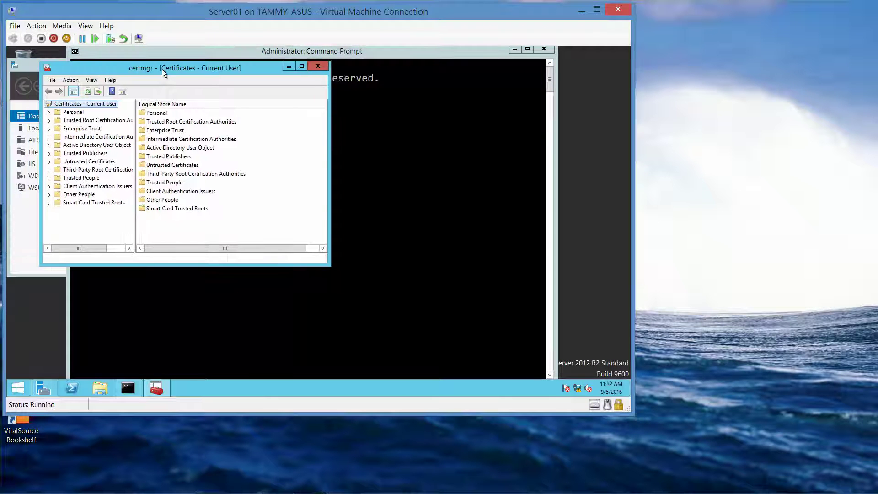
pyautogui.click(514, 51)
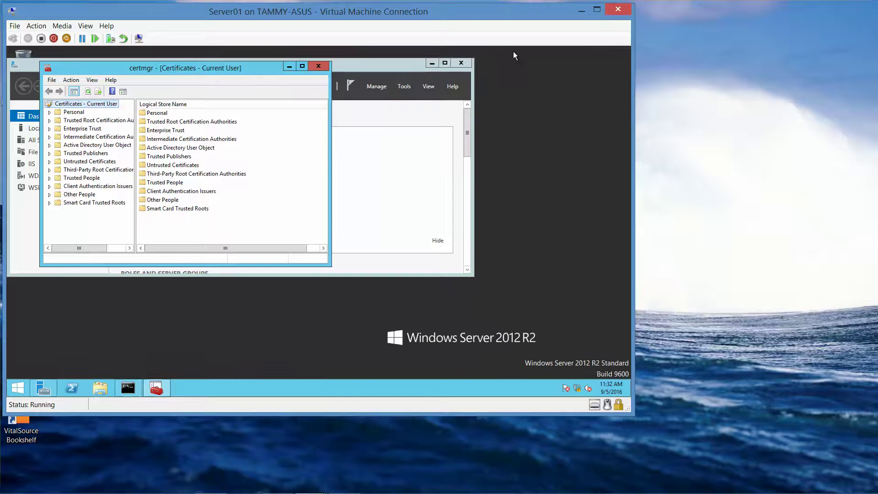
pyautogui.click(431, 64)
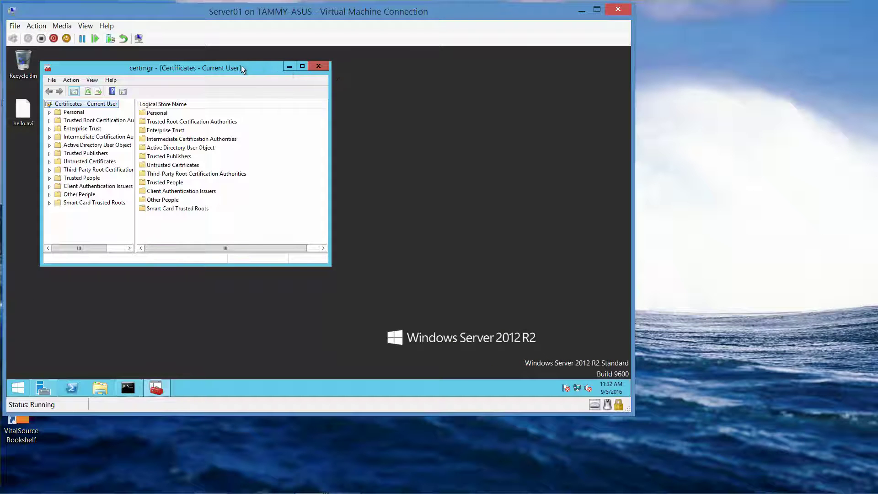
pyautogui.moveTo(241, 66); pyautogui.dragTo(228, 53)
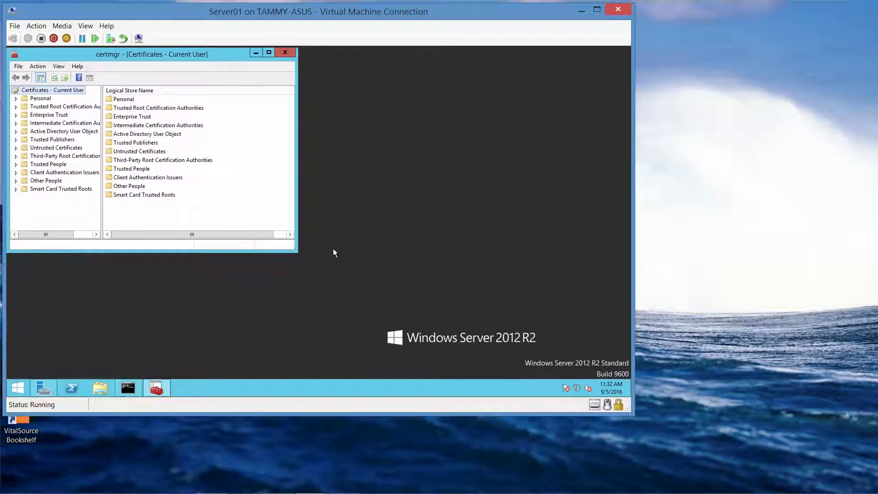
pyautogui.moveTo(298, 252); pyautogui.dragTo(530, 374)
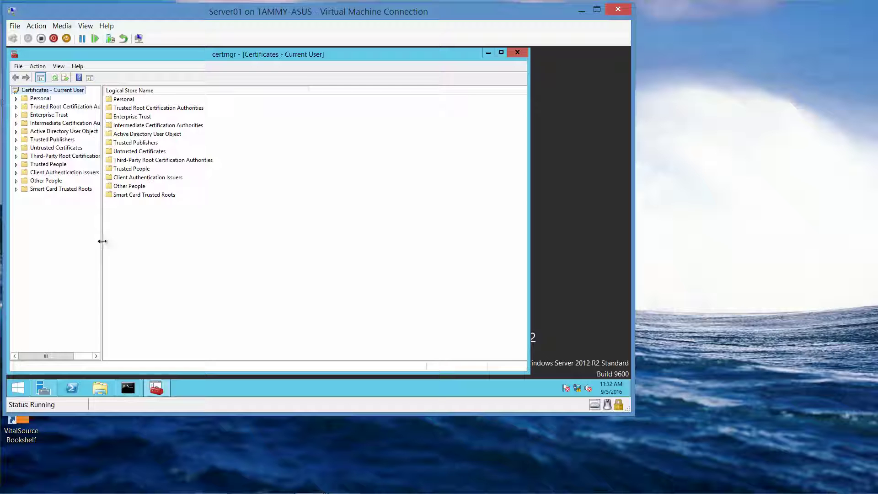
pyautogui.moveTo(102, 240); pyautogui.dragTo(218, 260)
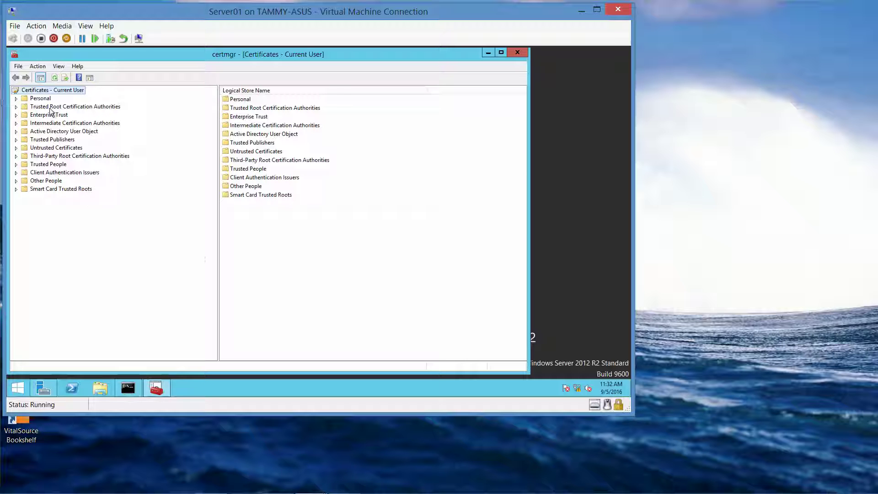
# - Expand Personal and select its Certificates folder to show the Administrator EFS certificate
pyautogui.click(16, 99)
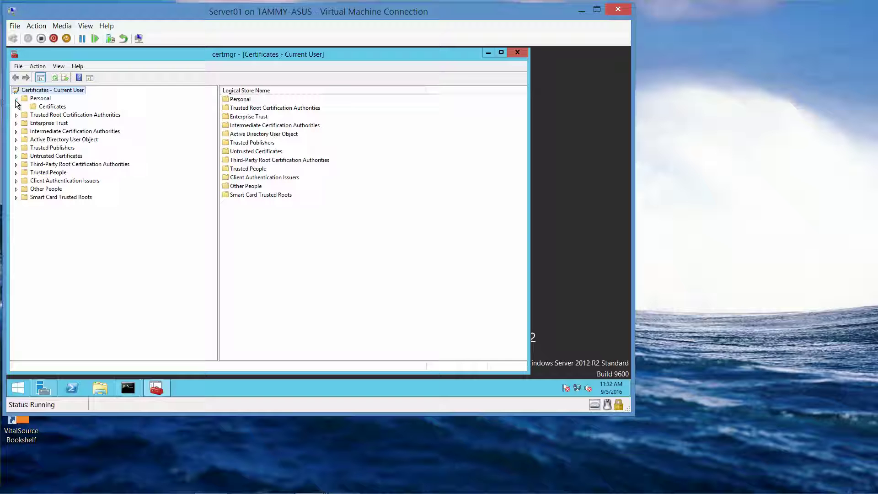
pyautogui.click(47, 108)
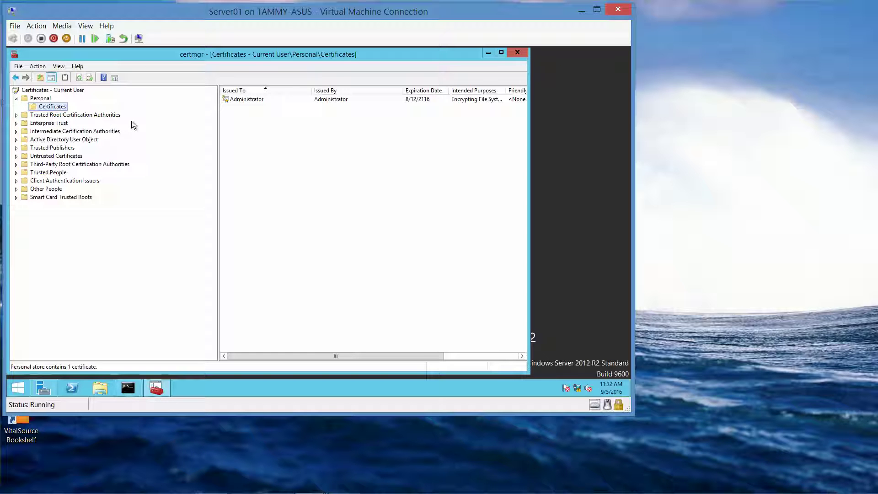
pyautogui.moveTo(361, 488)
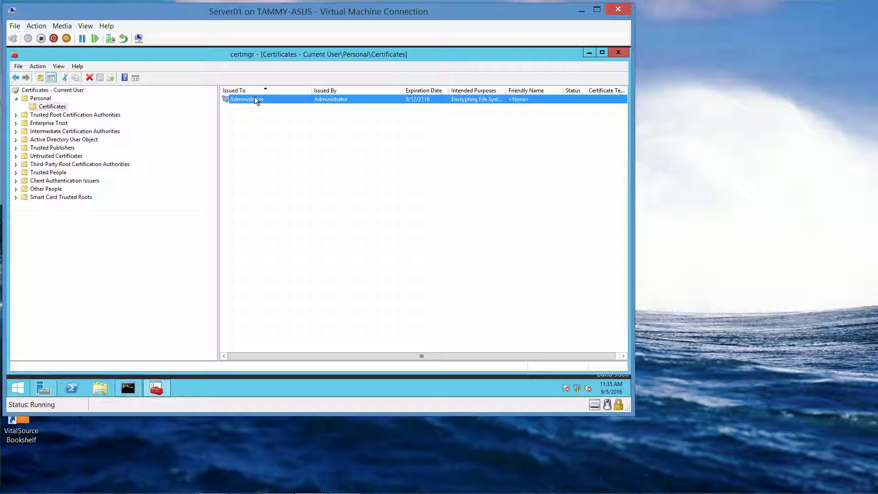
# - Start exporting the Administrator certificate, including its private key, in PFX format
pyautogui.click(39, 66)
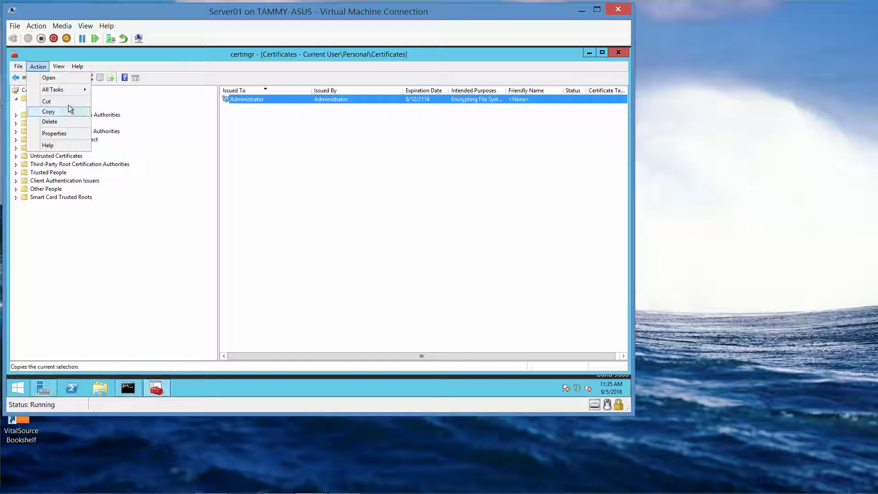
pyautogui.moveTo(68, 91)
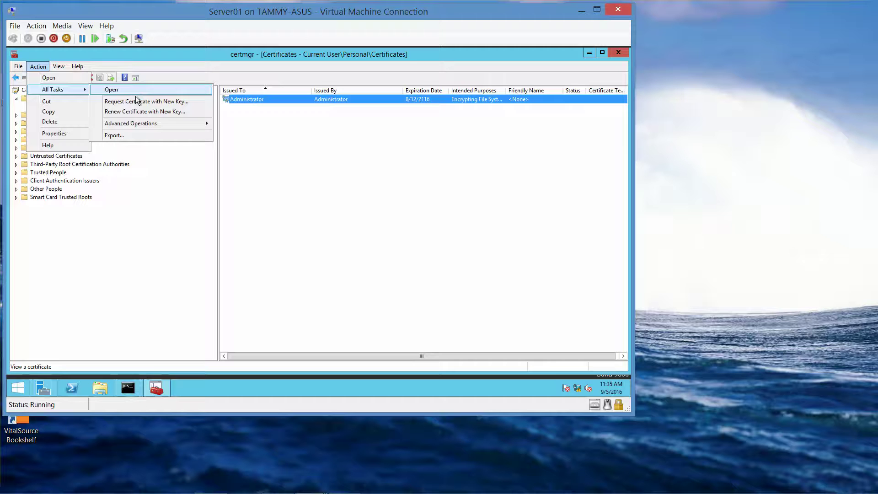
pyautogui.click(140, 136)
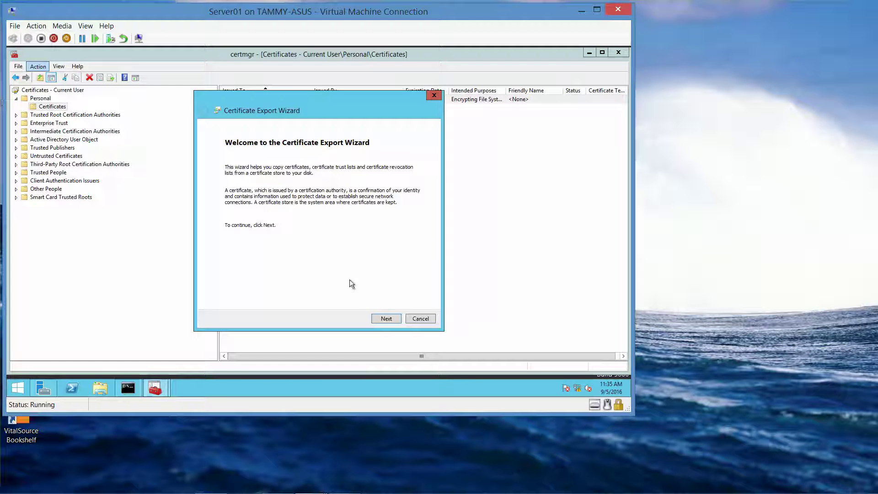
pyautogui.click(383, 319)
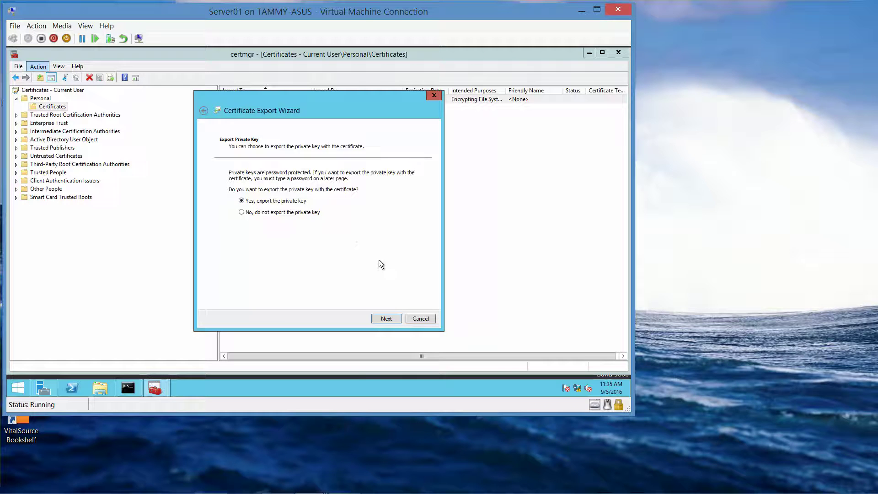
pyautogui.click(390, 321)
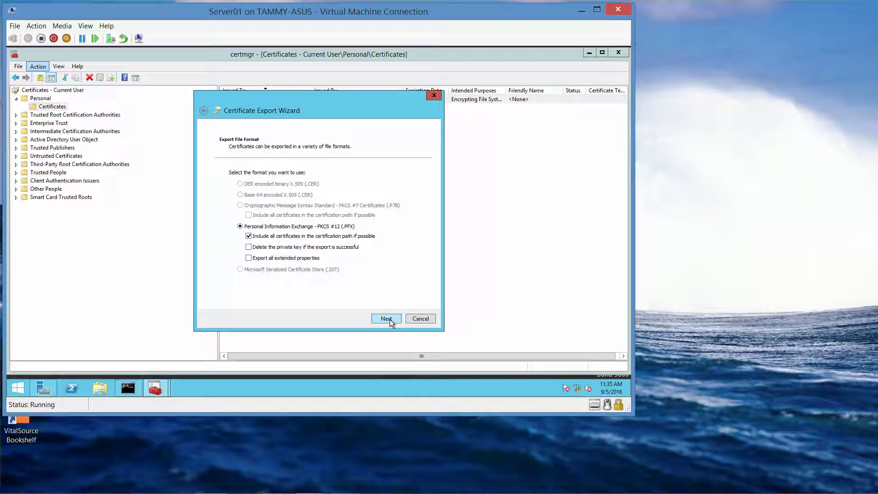
pyautogui.click(390, 319)
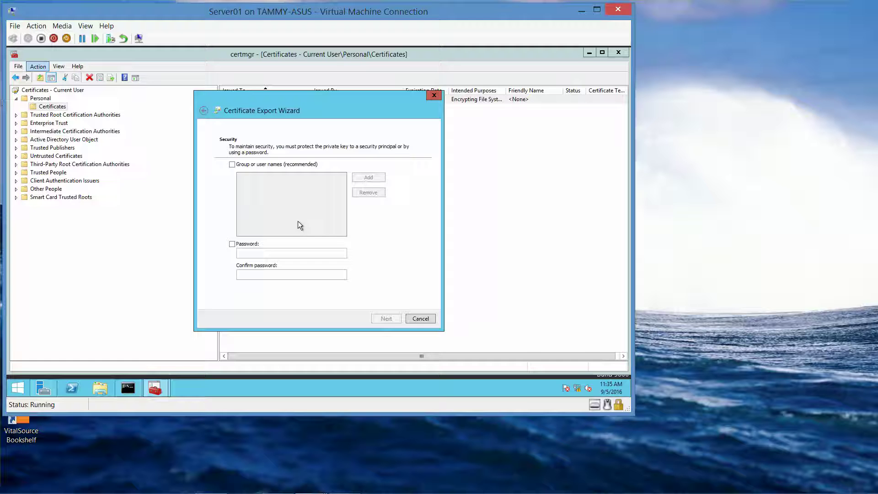
# - Enable password protection, enter and confirm the export password, and continue
pyautogui.click(232, 245)
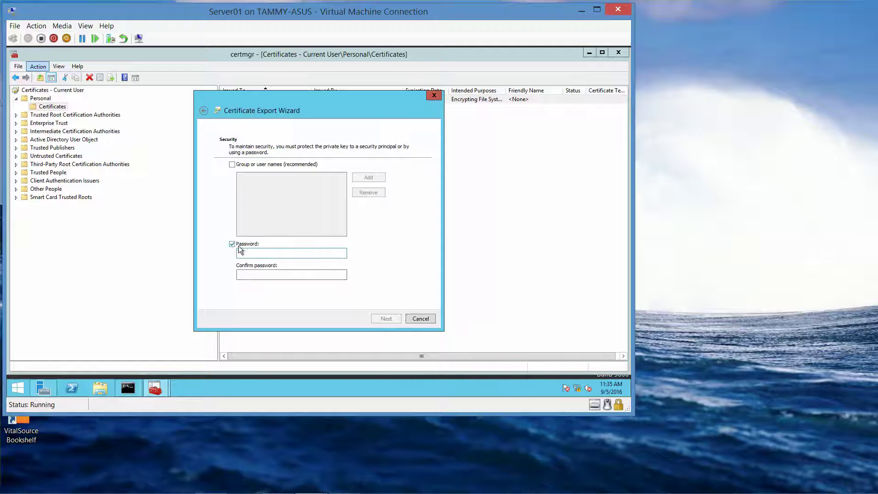
pyautogui.click(266, 255)
pyautogui.write('abc$')
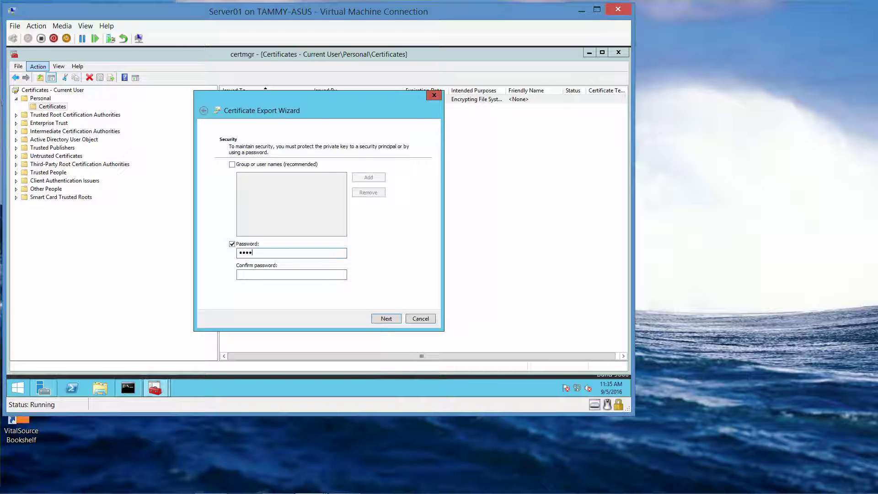
pyautogui.write('w0rd')
pyautogui.press('Tab')
pyautogui.write('abc$w0rd')
pyautogui.click(386, 318)
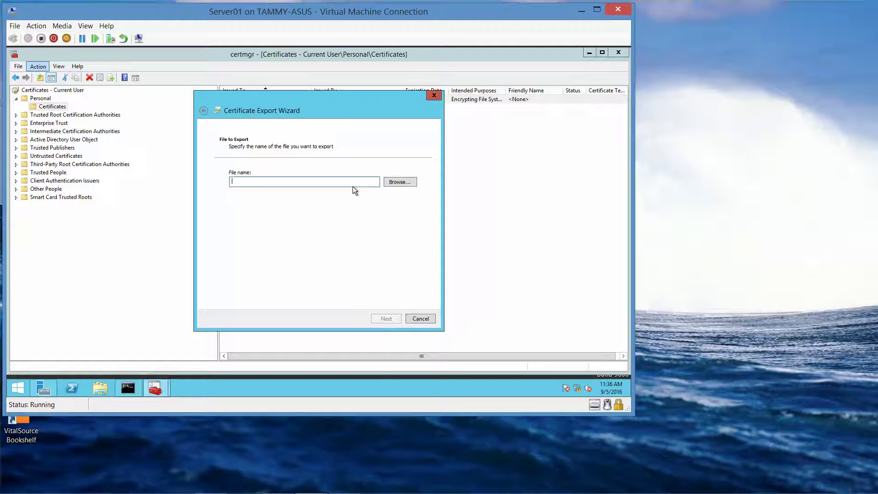
# - Name the export file c:\Cert.bak, review the summary for c:\Cert.bak.pfx, then bring up the Word lab guide
pyautogui.write('c:\\Cert.bak')
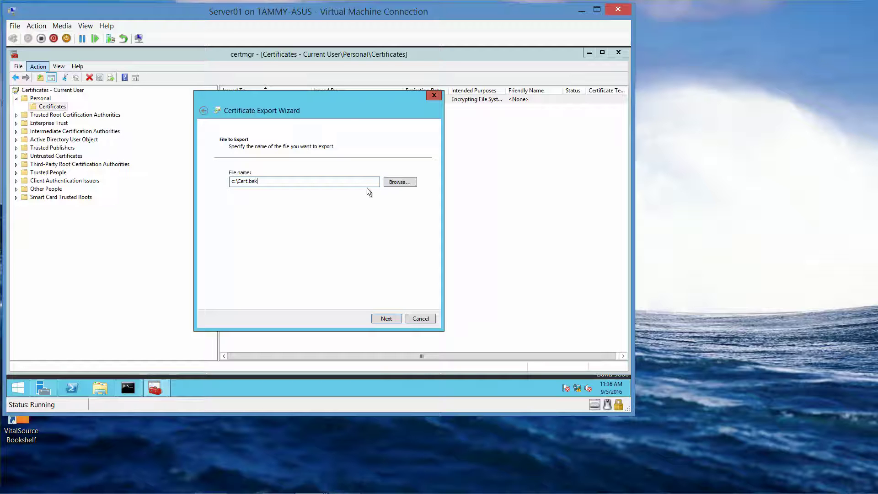
pyautogui.click(386, 319)
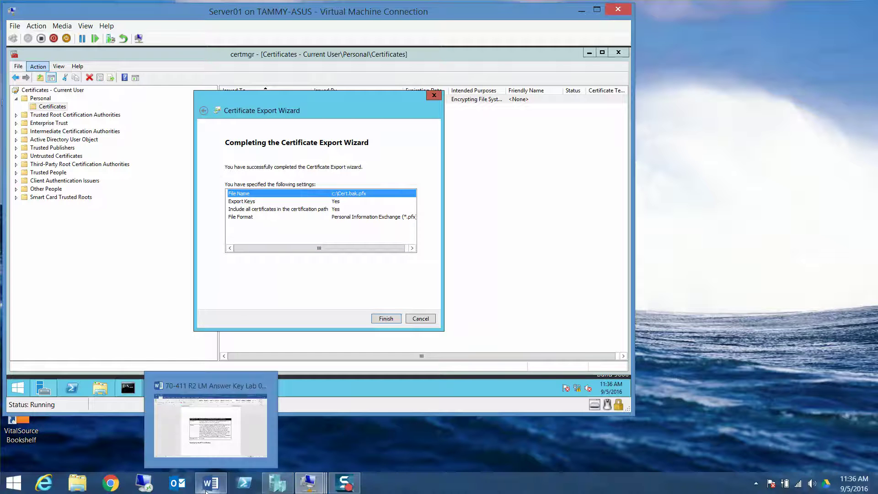
pyautogui.click(212, 485)
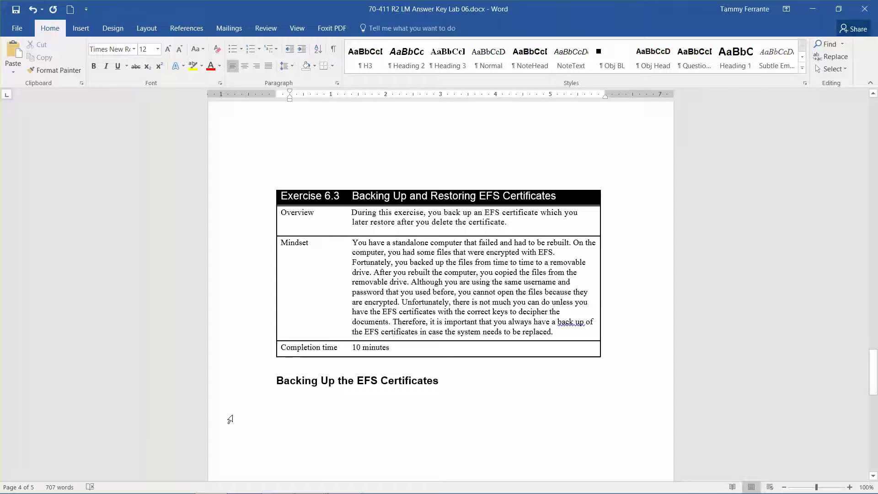
# - Scroll down the Word lab guide to read the next EFS backup steps
pyautogui.scroll(-6, 230, 420)
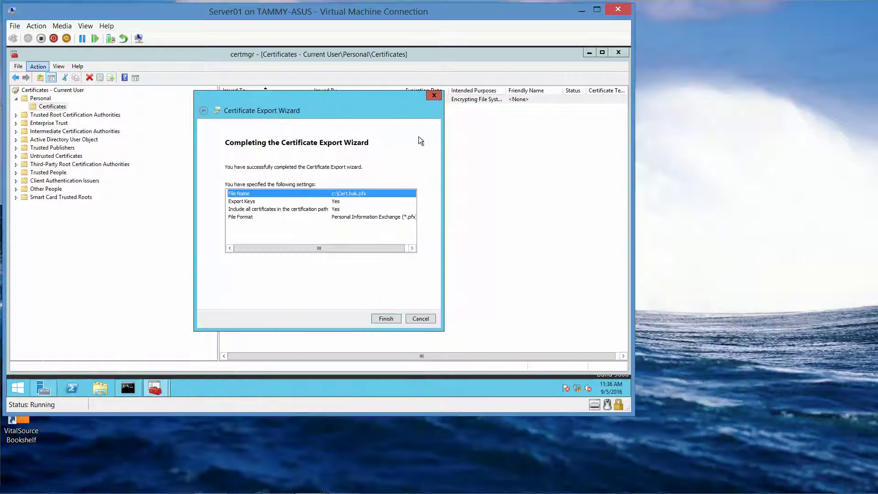
# - Complete the c:\Cert.bak.pfx export, then delete the Administrator EFS certificate from Personal
pyautogui.click(385, 319)
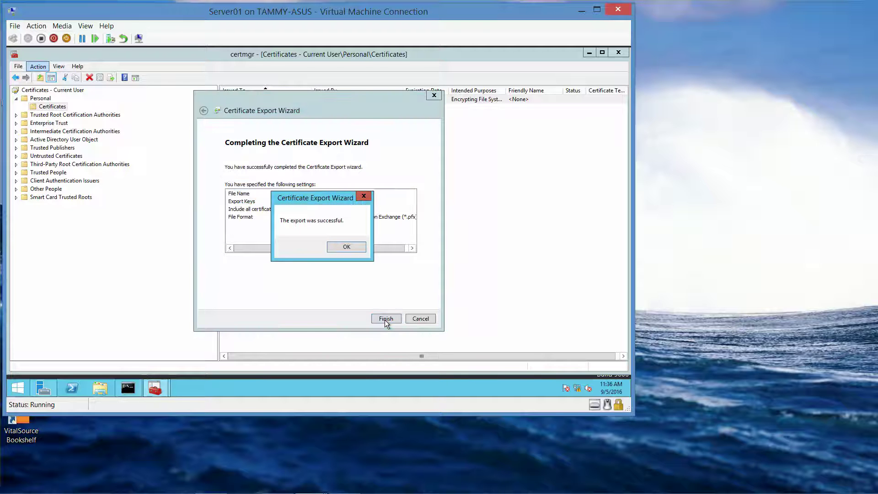
pyautogui.click(356, 249)
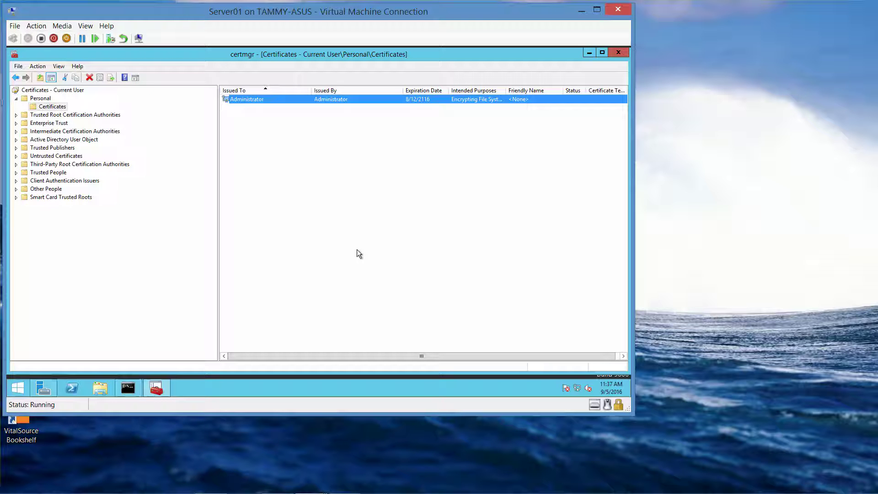
pyautogui.rightClick(244, 103)
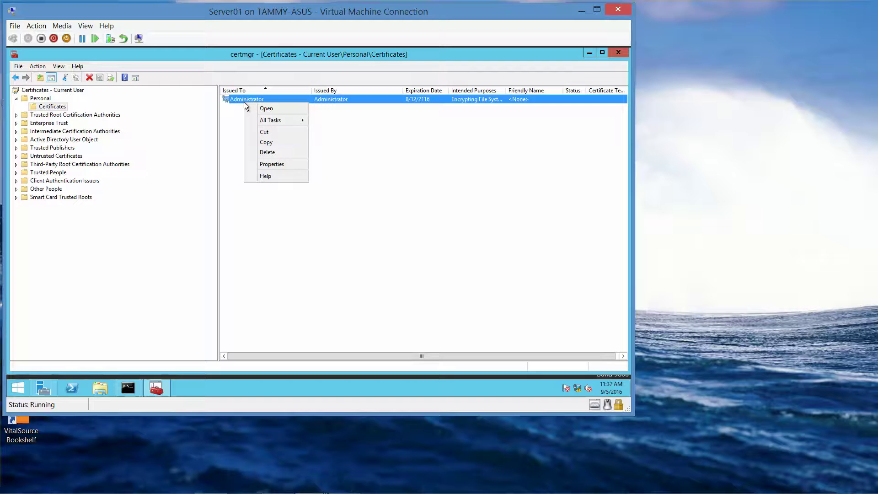
pyautogui.click(260, 152)
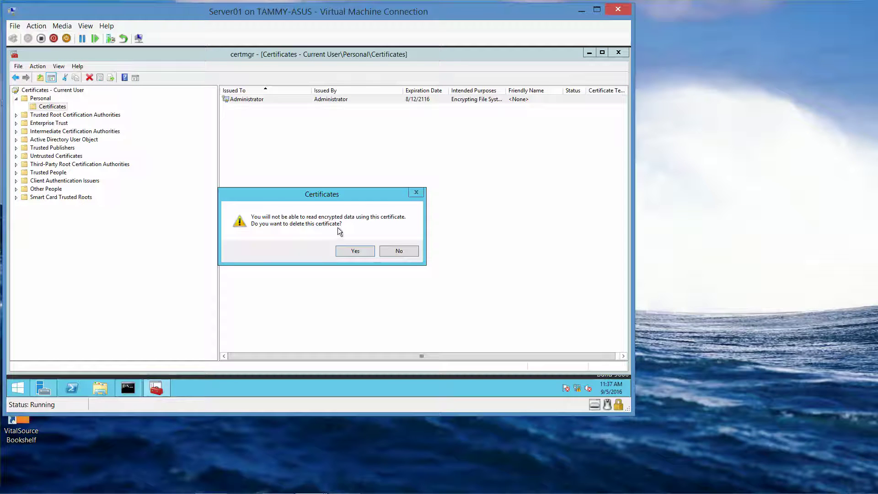
pyautogui.click(356, 251)
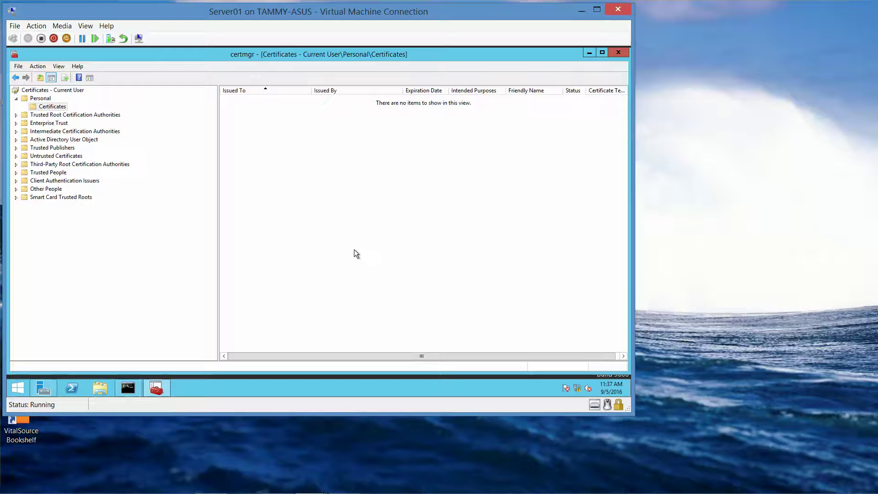
# - Start the Import Wizard on Personal Certificates and choose c:\cert.bak.pfx as the file
pyautogui.rightClick(57, 108)
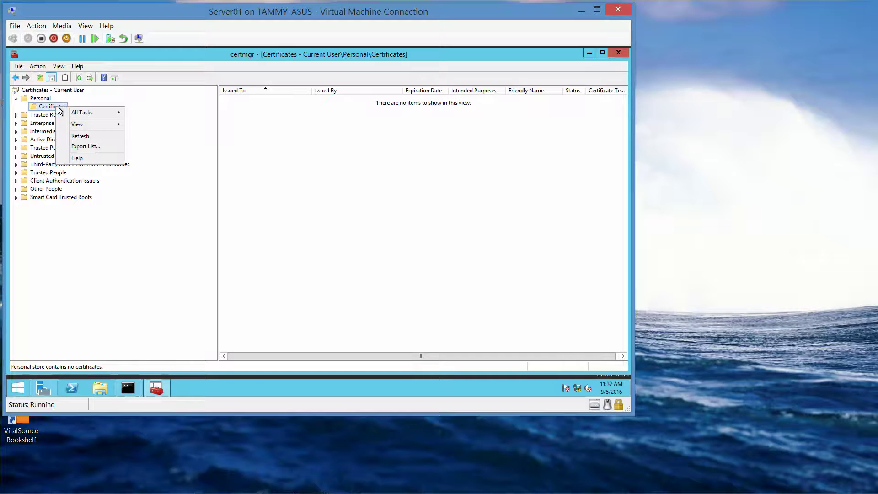
pyautogui.moveTo(77, 115)
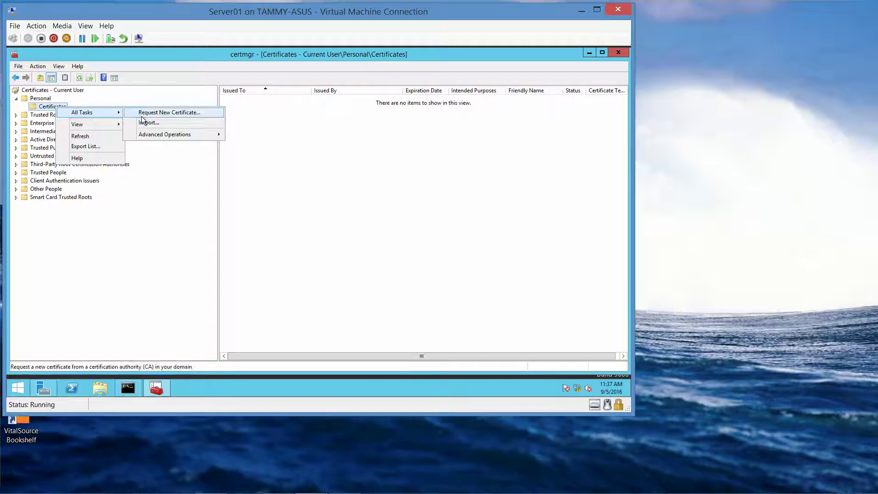
pyautogui.click(153, 125)
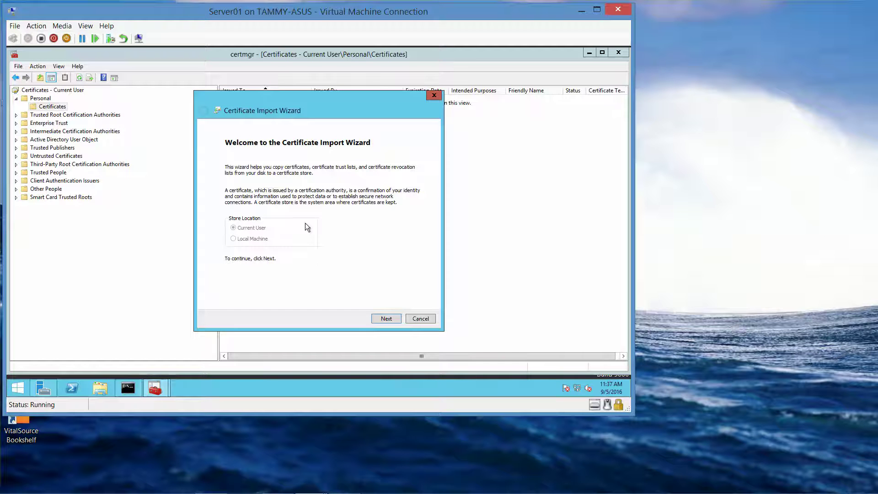
pyautogui.click(386, 319)
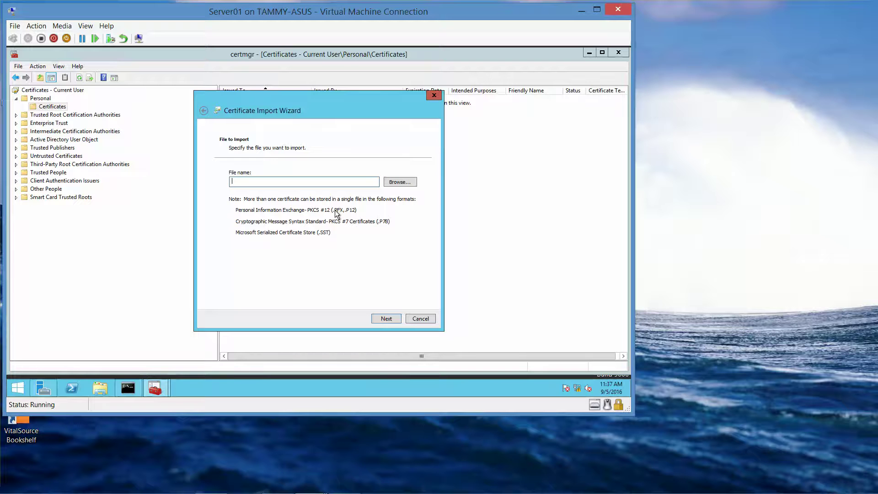
pyautogui.write('c:\\cert.bak.pfx')
pyautogui.click(387, 319)
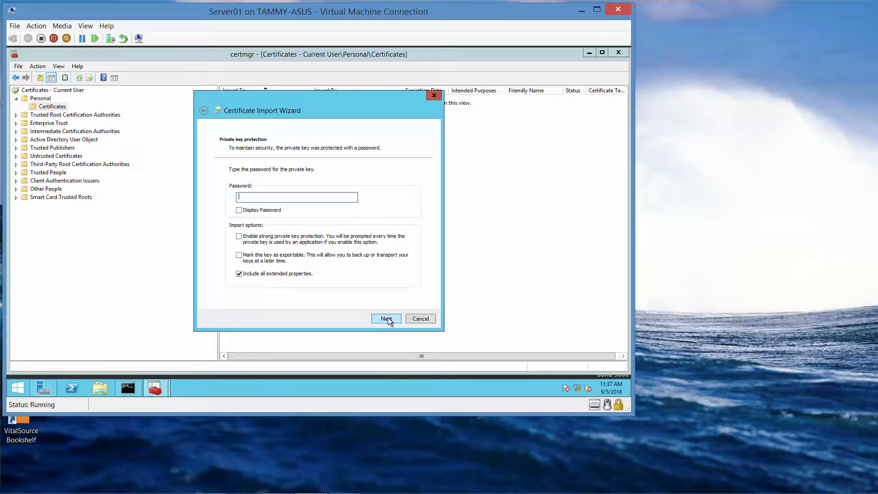
# - Enter the private key password, keep Personal as the destination store, and finish the import
pyautogui.write('Pa$$w0rd')
pyautogui.click(239, 211)
pyautogui.click(389, 318)
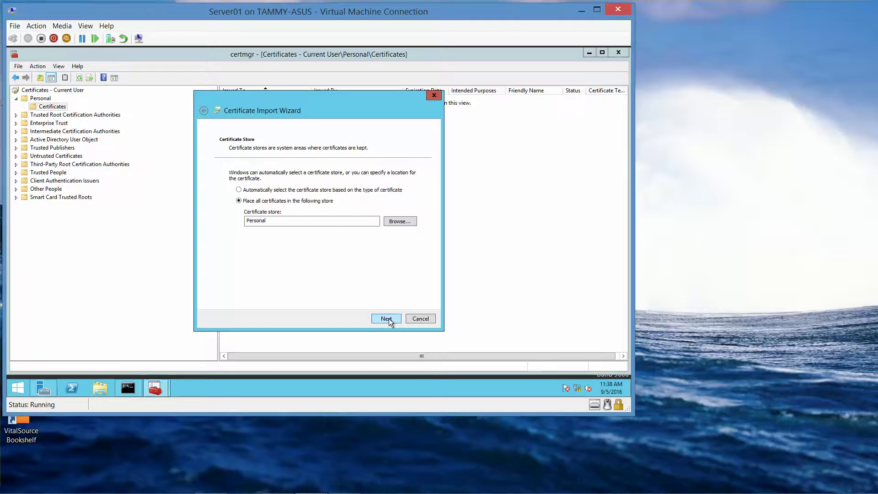
pyautogui.click(389, 319)
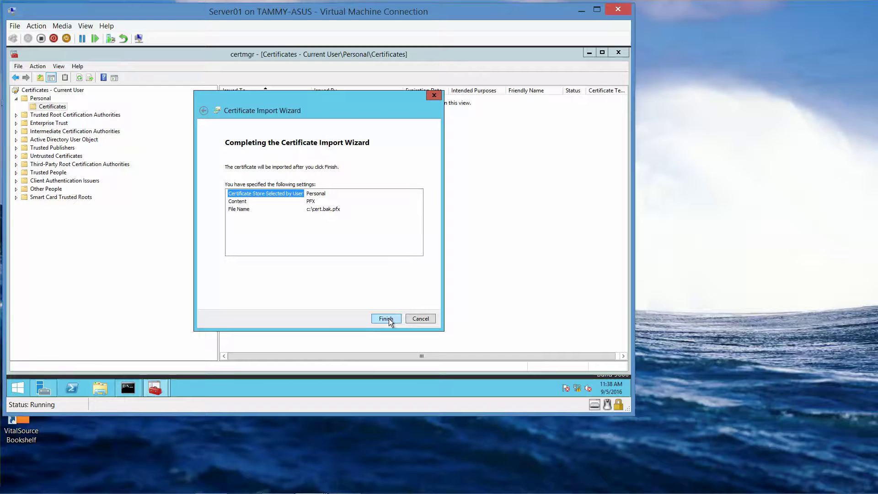
pyautogui.click(389, 319)
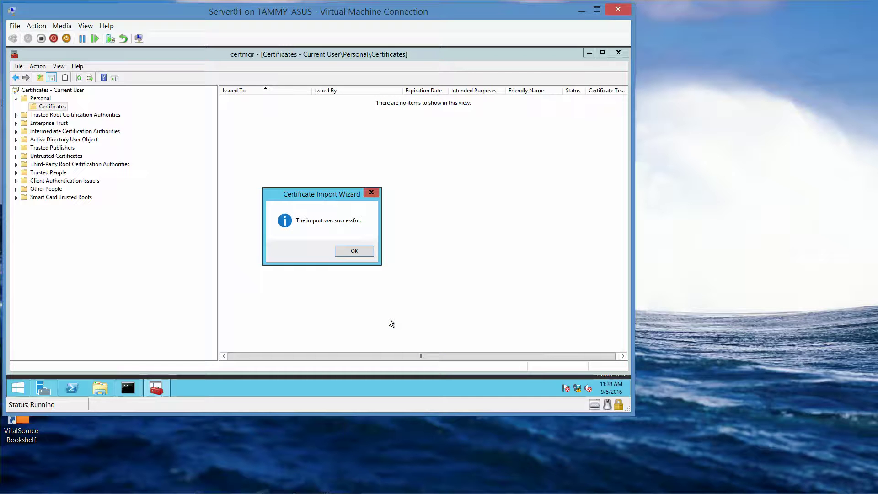
# - Acknowledge the successful certificate import, then close Certificate Manager and the administrator Command Prompt
pyautogui.click(358, 254)
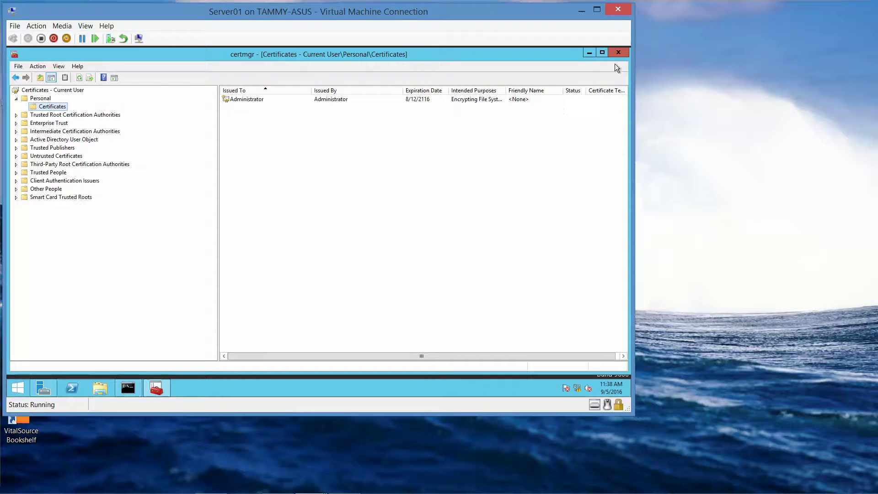
pyautogui.click(621, 53)
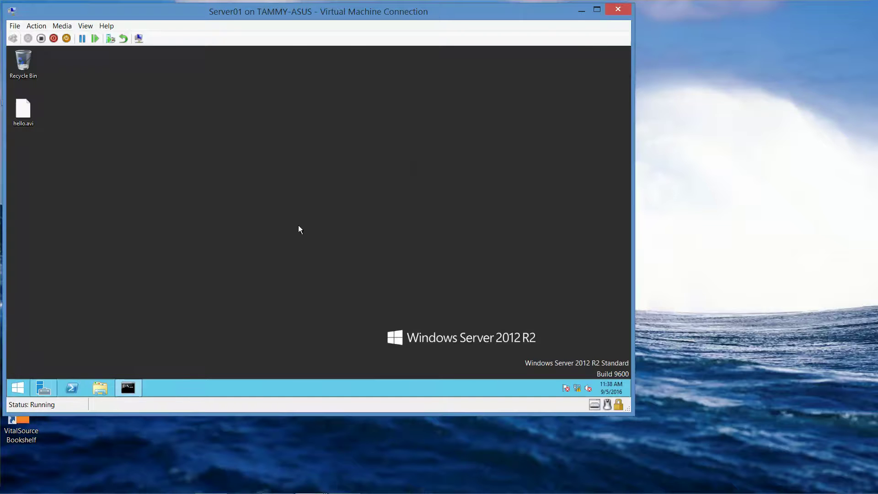
pyautogui.click(128, 388)
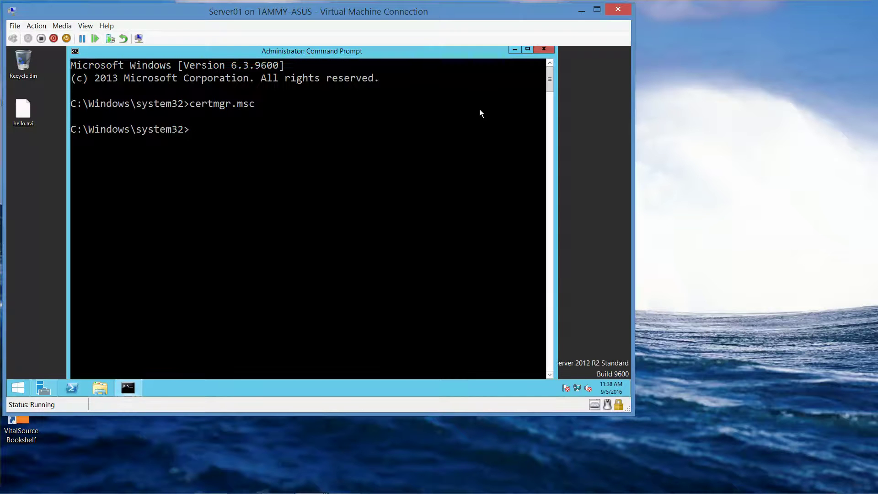
pyautogui.click(543, 50)
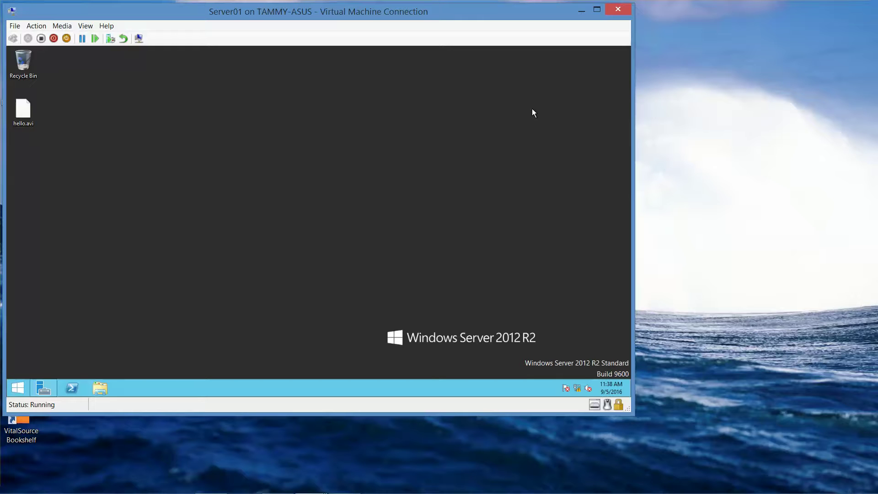